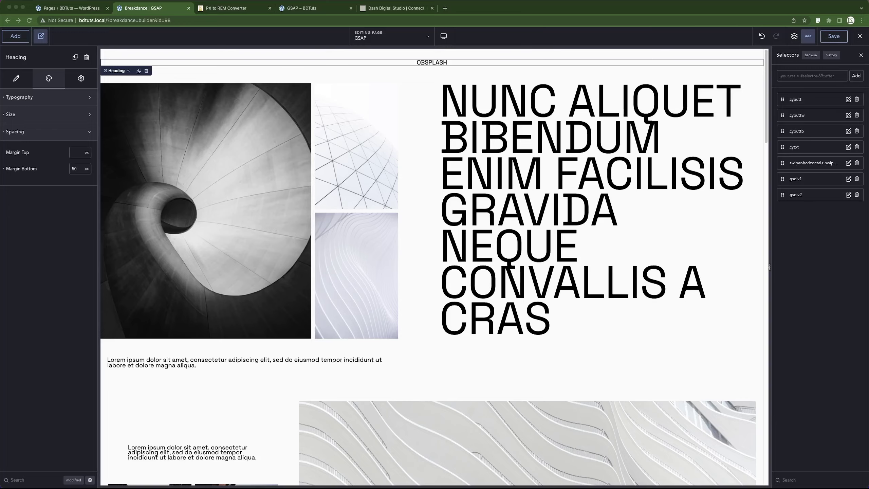
Step: Switch to the OBSPLASH design in Figma and examine the home page layout from the header down to the 2022 section
key(super+Tab)
scroll(418, 174, down, 2)
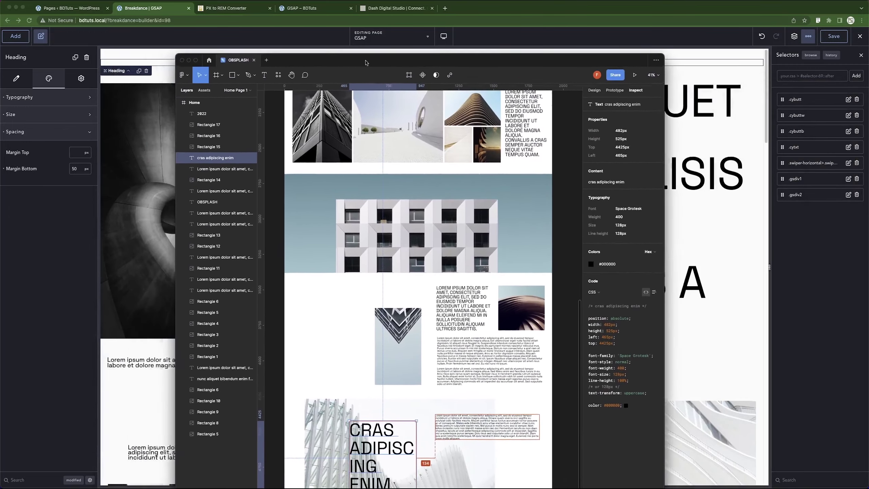
scroll(417, 174, up, 15)
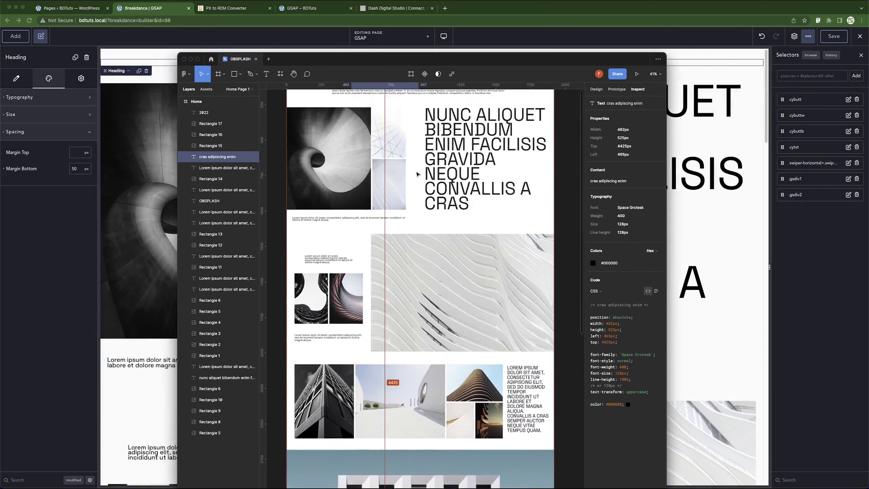
scroll(417, 175, down, 3)
click(468, 136)
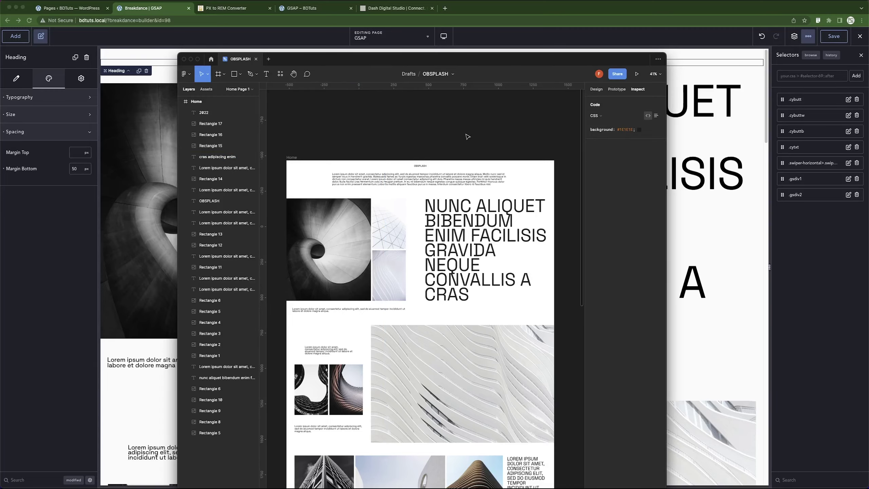
scroll(447, 247, down, 7)
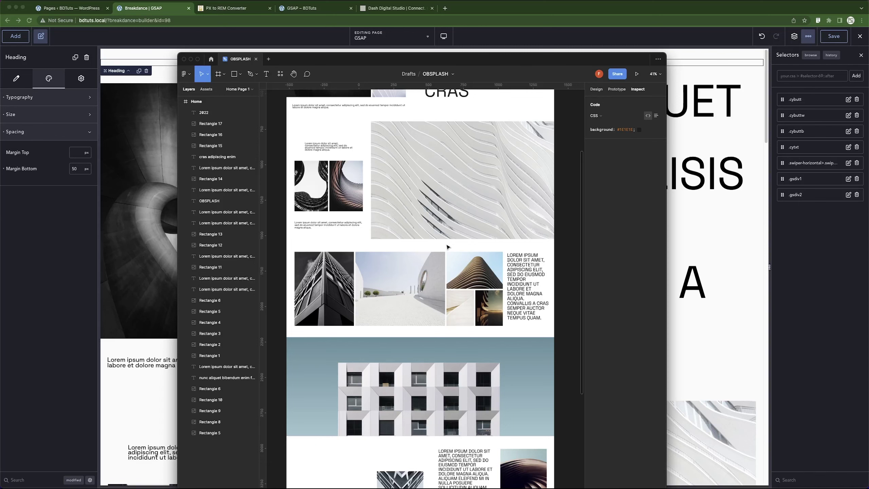
scroll(448, 253, down, 4)
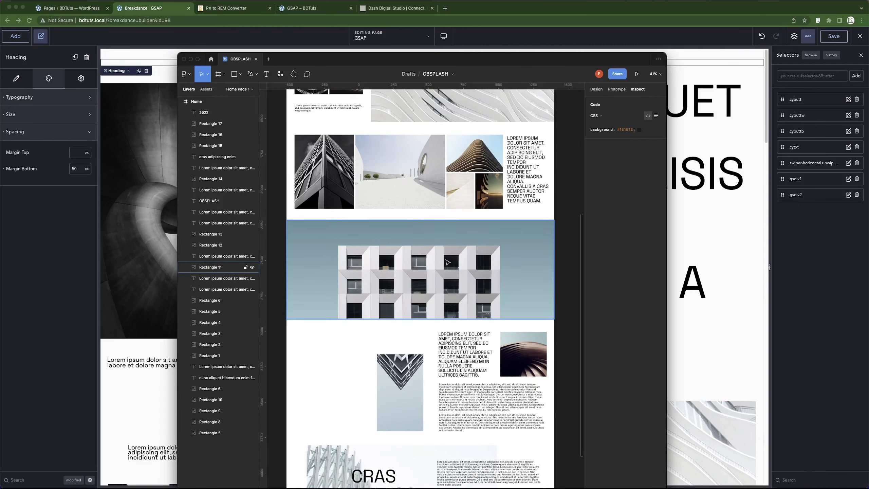
scroll(447, 262, down, 3)
scroll(405, 317, down, 5)
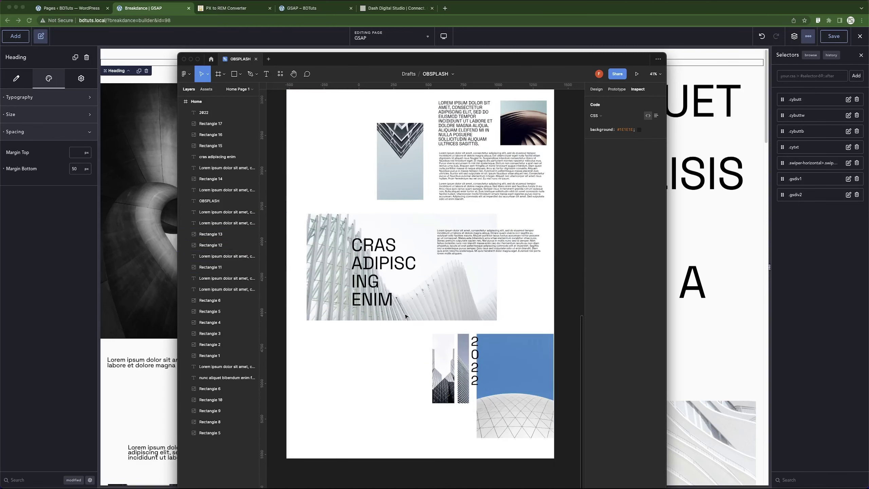
scroll(405, 313, down, 2)
scroll(402, 345, up, 8)
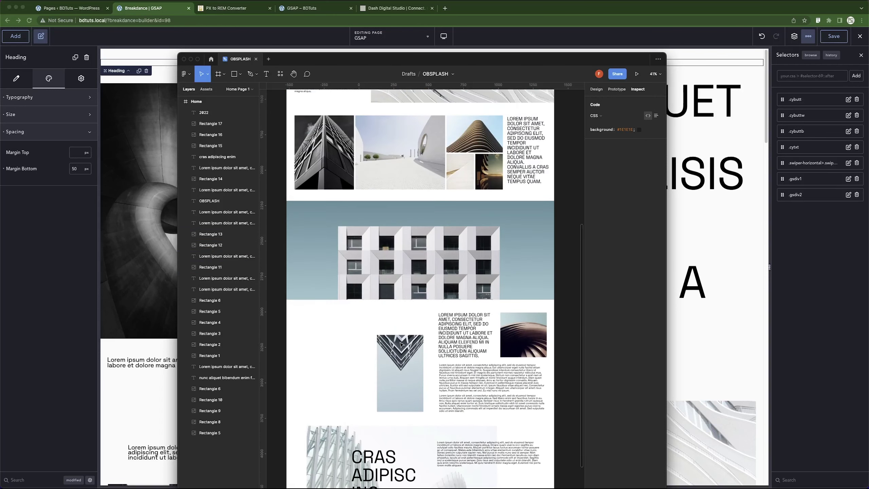
scroll(402, 345, up, 15)
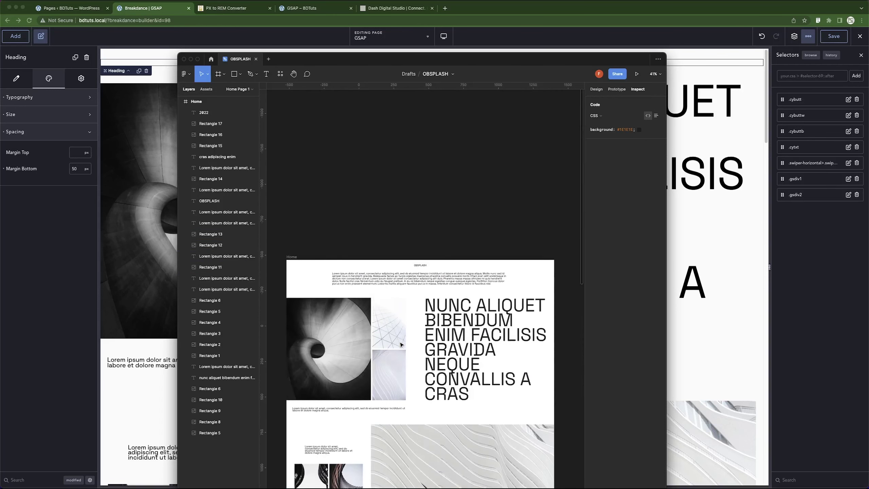
scroll(401, 344, down, 6)
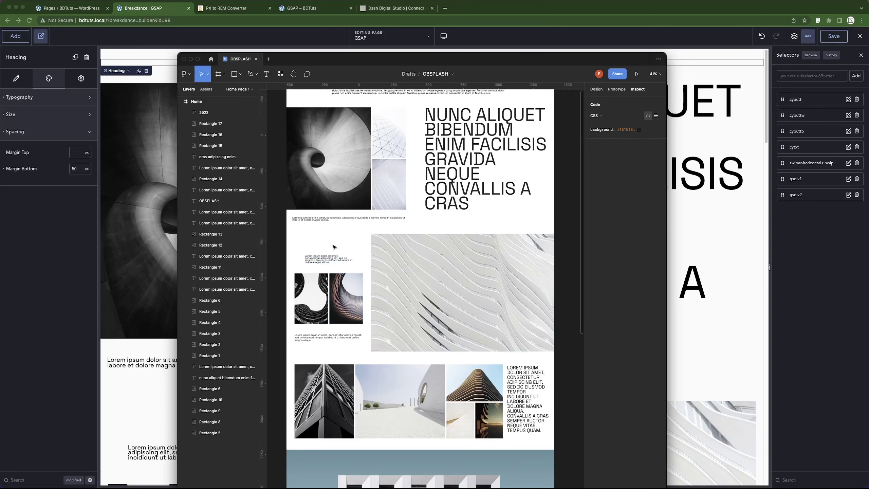
scroll(335, 249, down, 3)
scroll(387, 377, down, 7)
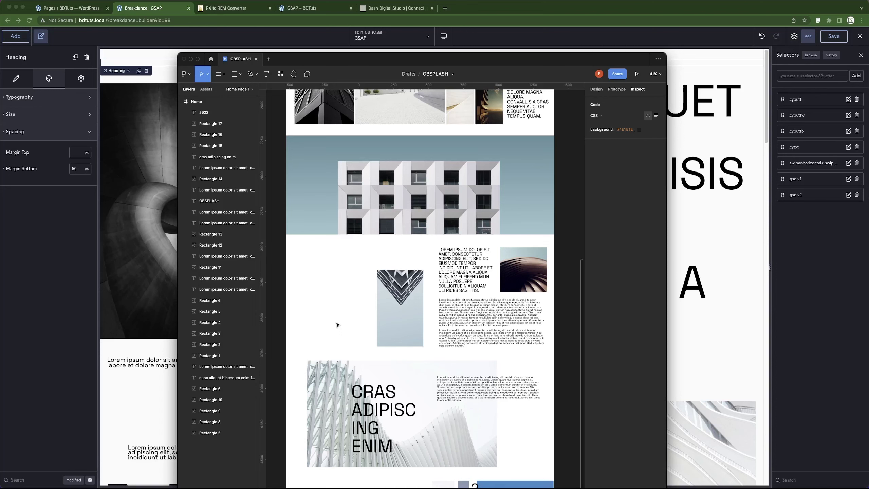
scroll(357, 332, up, 15)
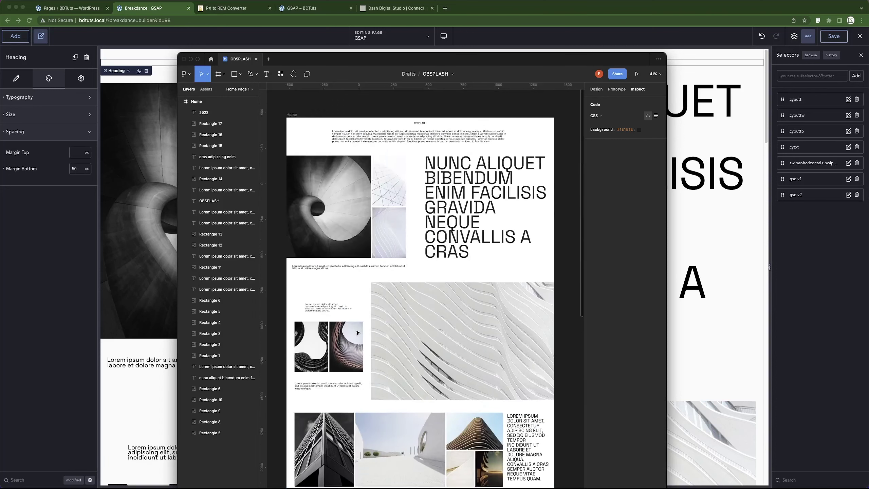
click(368, 170)
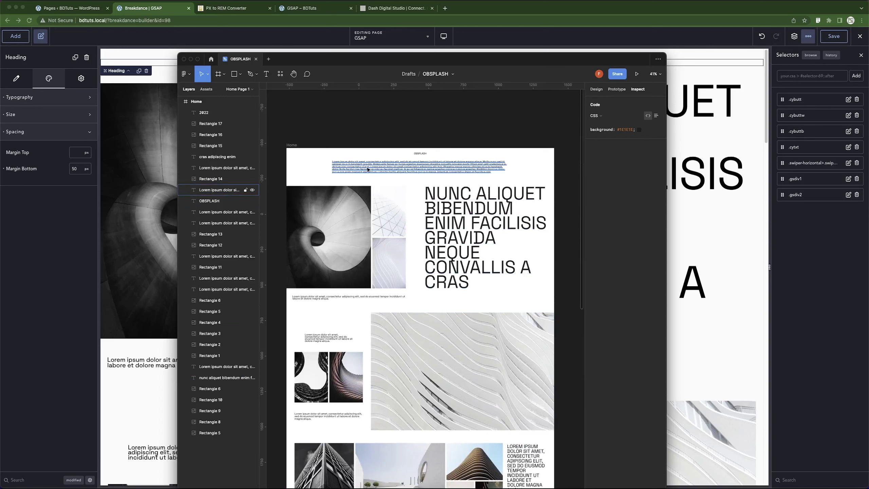
key(Escape)
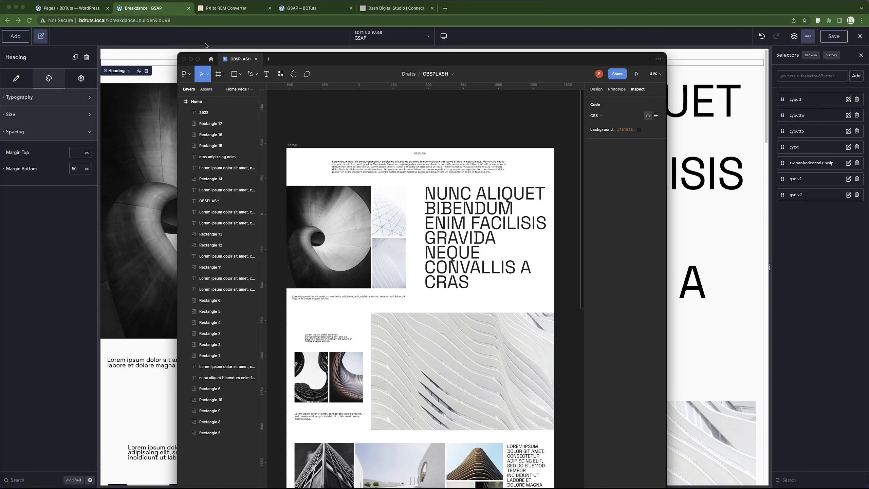
Step: Return to the Breakdance editor and compare the spacing and first sections of the GSAP page with the Figma design
click(159, 10)
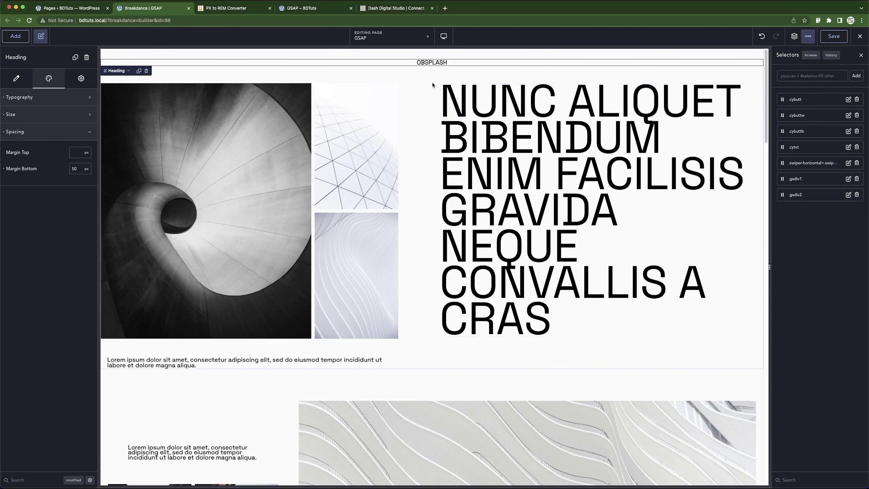
mouse_move(431, 74)
key(super+Tab)
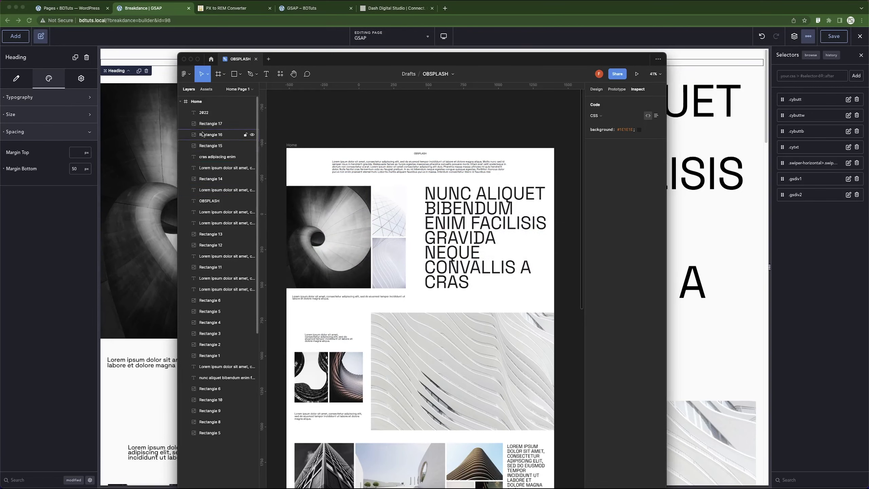
key(super+Tab)
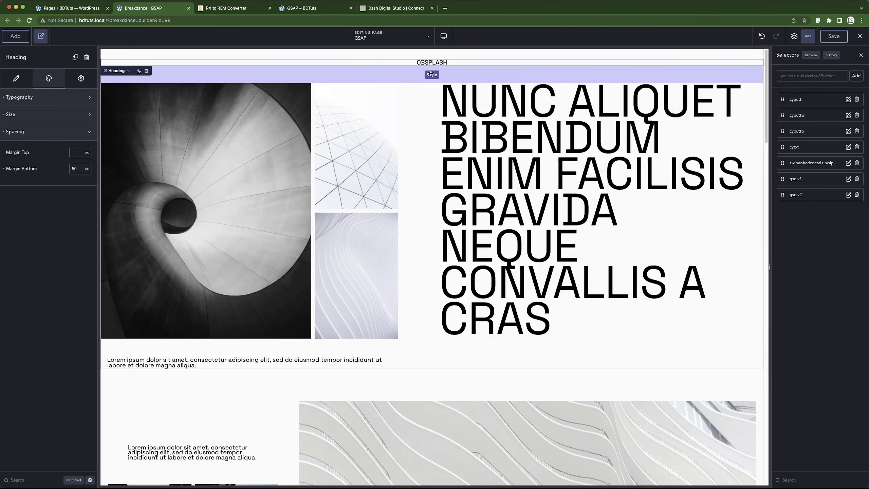
scroll(461, 254, down, 5)
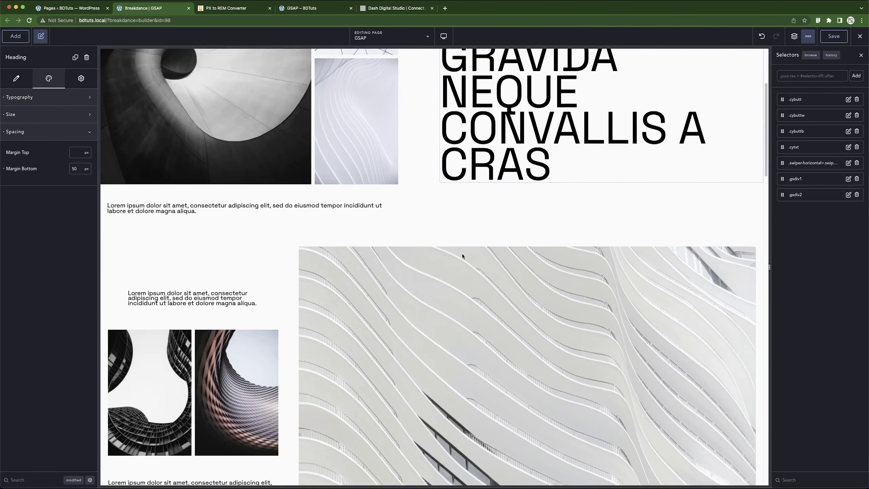
scroll(461, 253, up, 5)
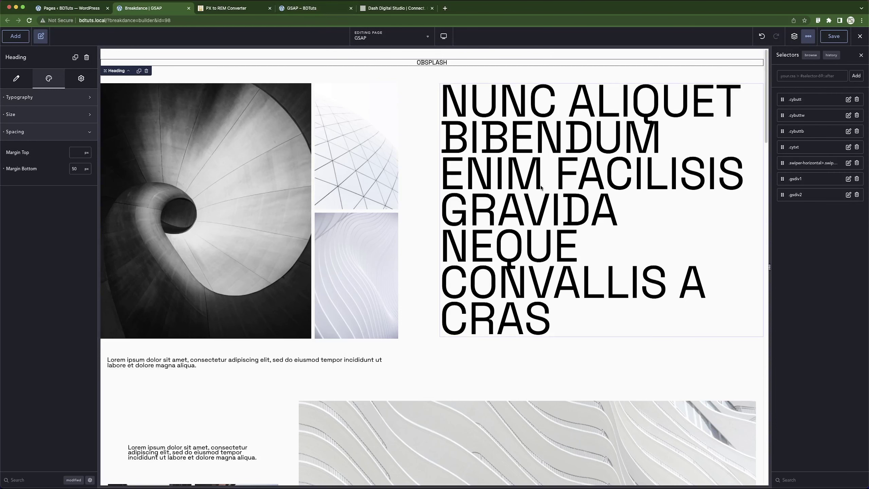
Step: View the live GSAP page with the browser's developer tools and narrow the responsive viewport to about 1275 px wide
click(296, 10)
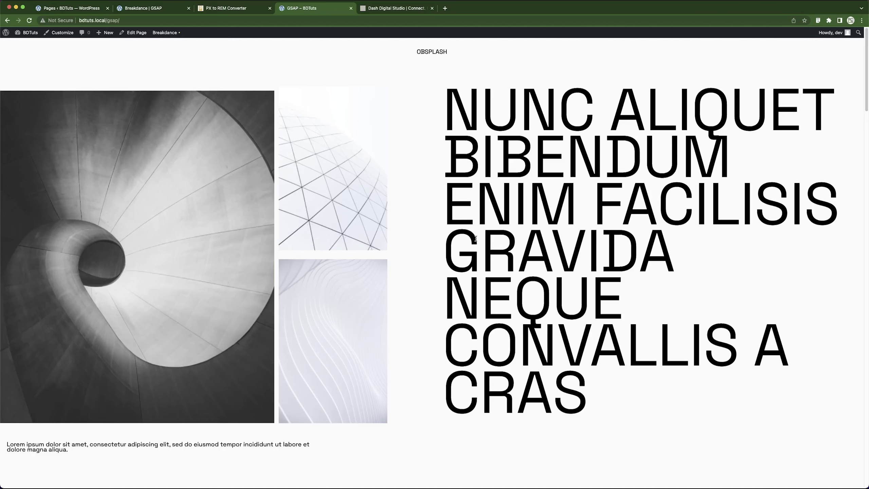
key(super+alt+i)
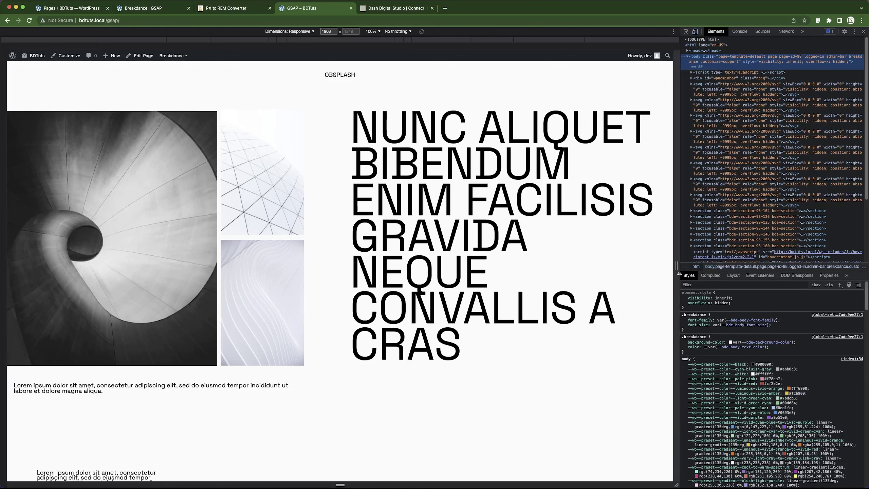
drag(677, 266, 595, 265)
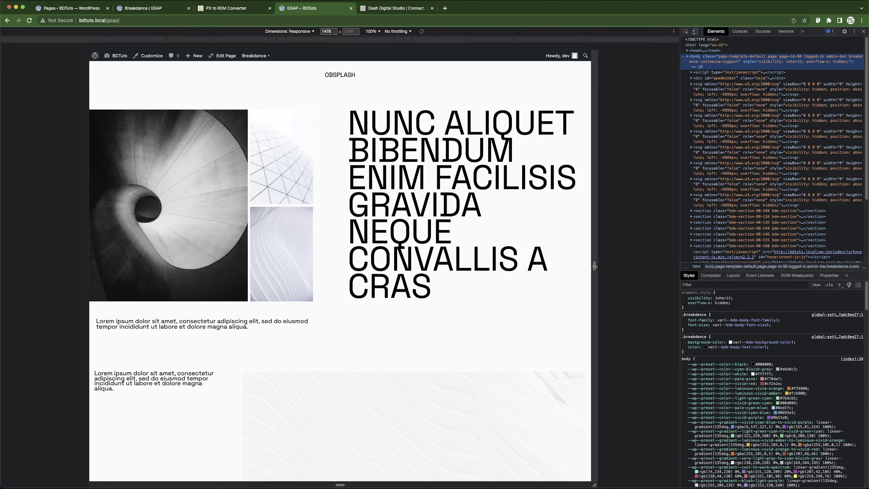
drag(594, 266, 560, 267)
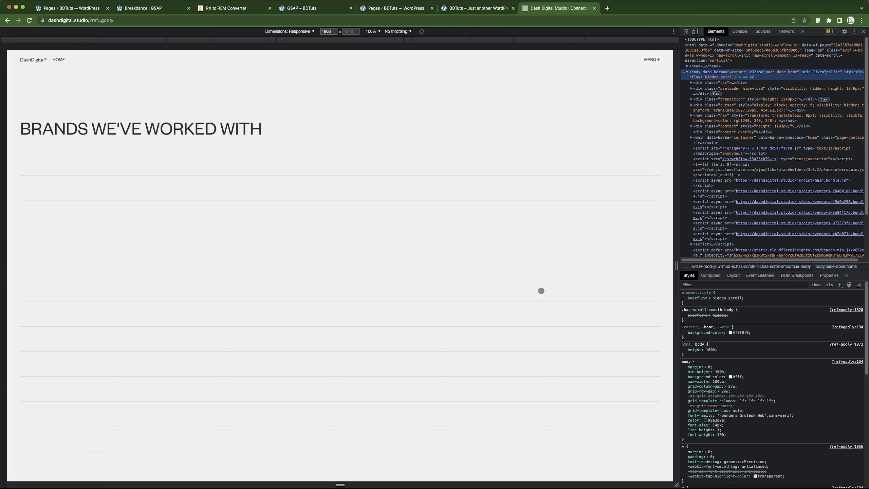
Step: Examine the lower part of the Dash Digital Studio site and its scaling with the responsive viewport narrowed to about 1391 px
scroll(541, 290, down, 3)
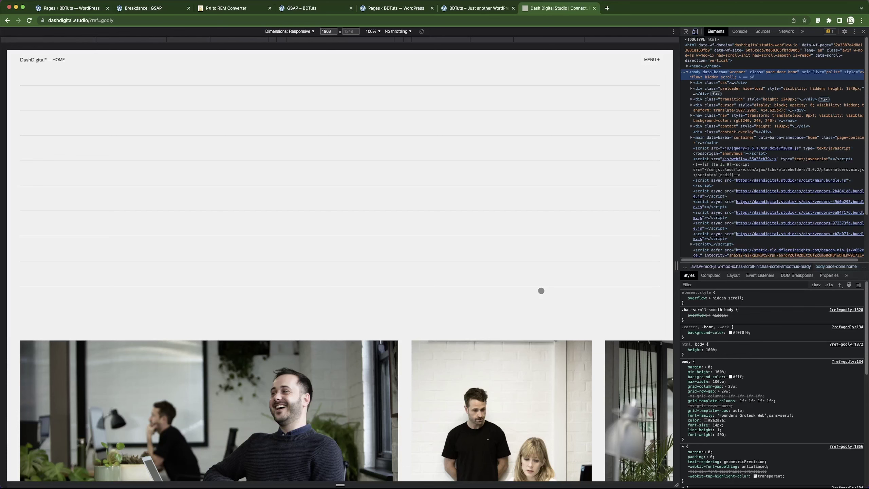
scroll(558, 325, down, 3)
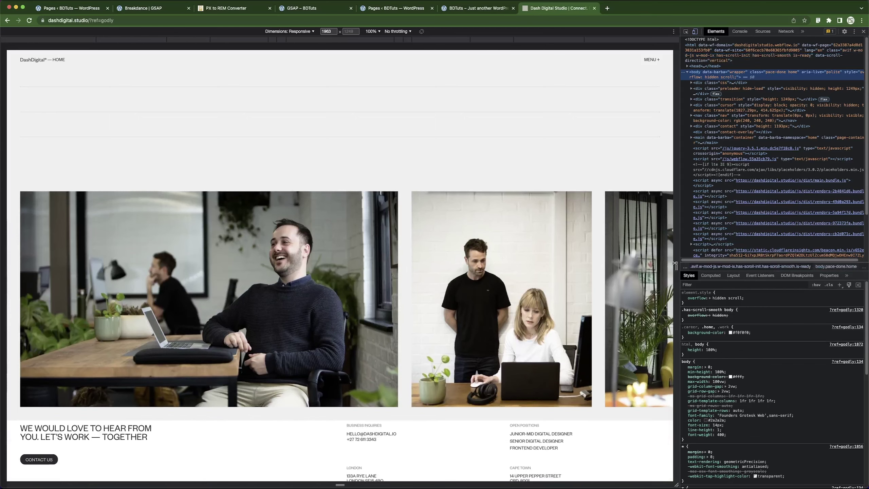
drag(673, 265, 436, 274)
drag(483, 277, 581, 277)
scroll(466, 354, up, 4)
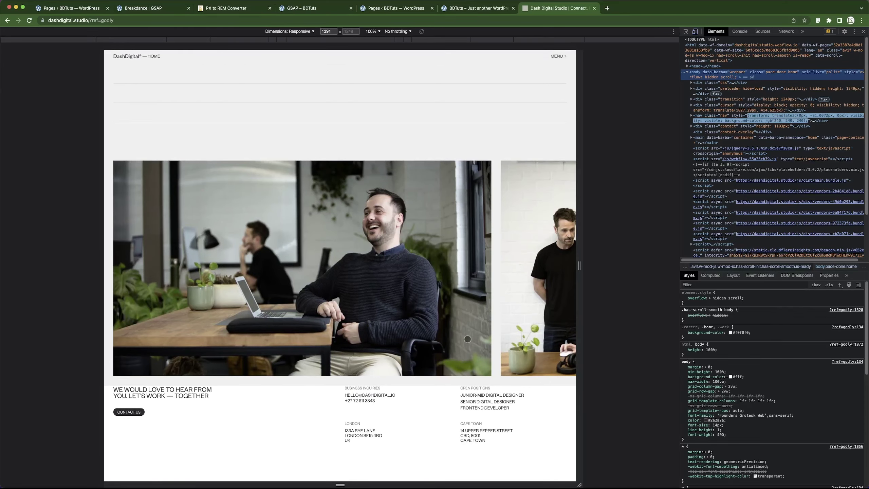
Step: Go back to the live GSAP page and test its scaling between about 746 px and 1957 px viewport width
click(397, 8)
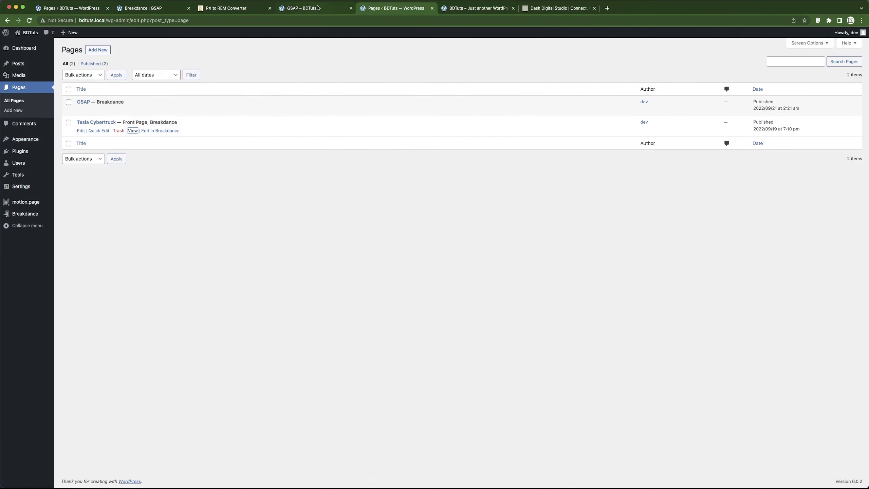
click(316, 8)
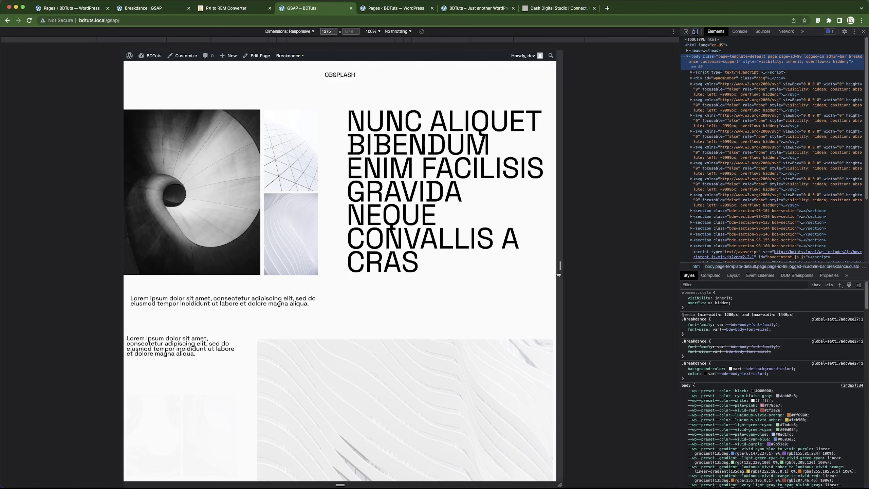
drag(560, 267, 579, 264)
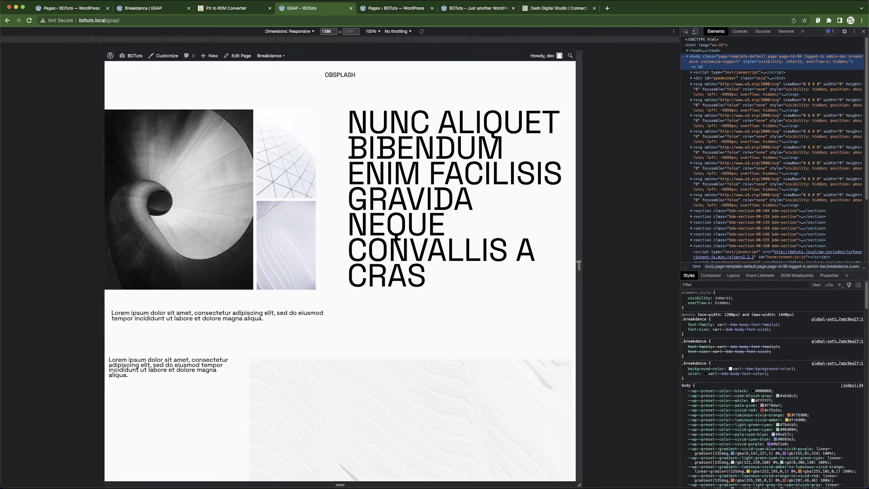
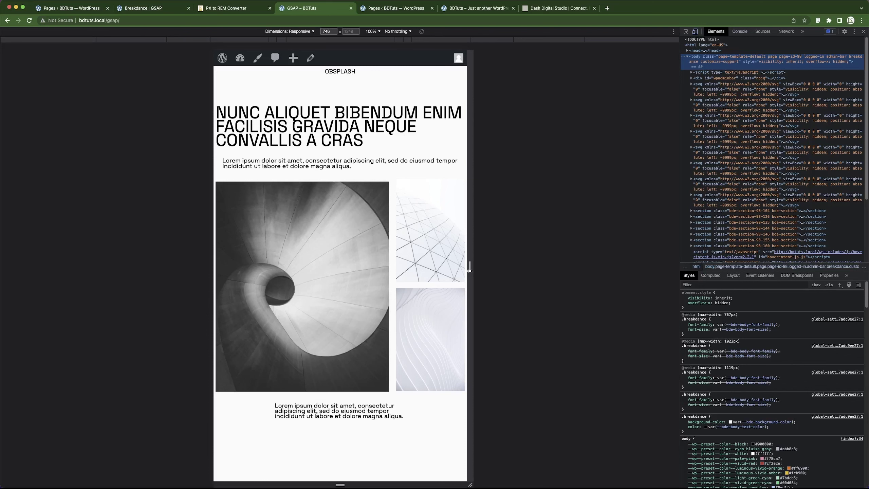
drag(470, 270, 675, 282)
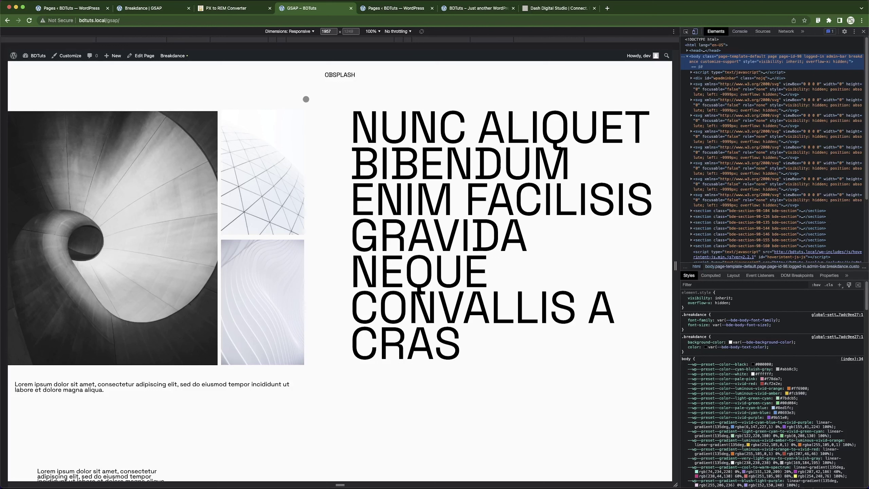
Step: Return to the Breakdance editor, select the GSAP page's first section in the structure and save the page
click(164, 8)
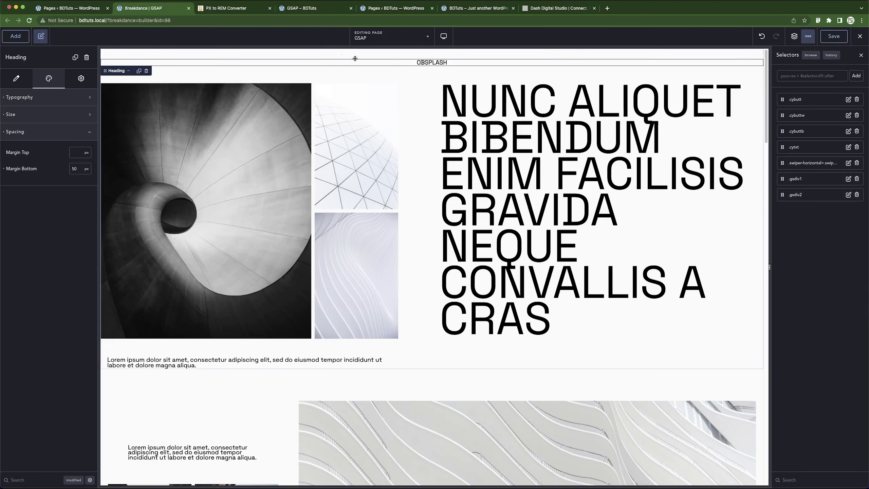
click(794, 37)
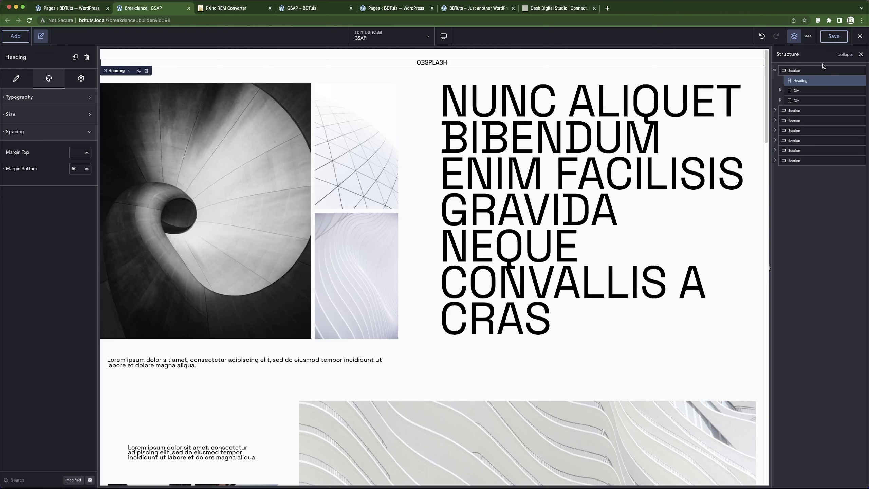
click(790, 71)
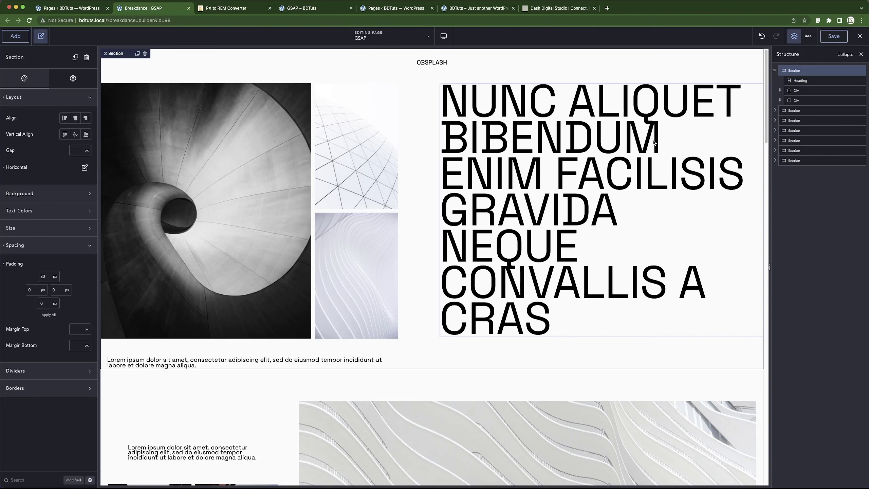
click(830, 40)
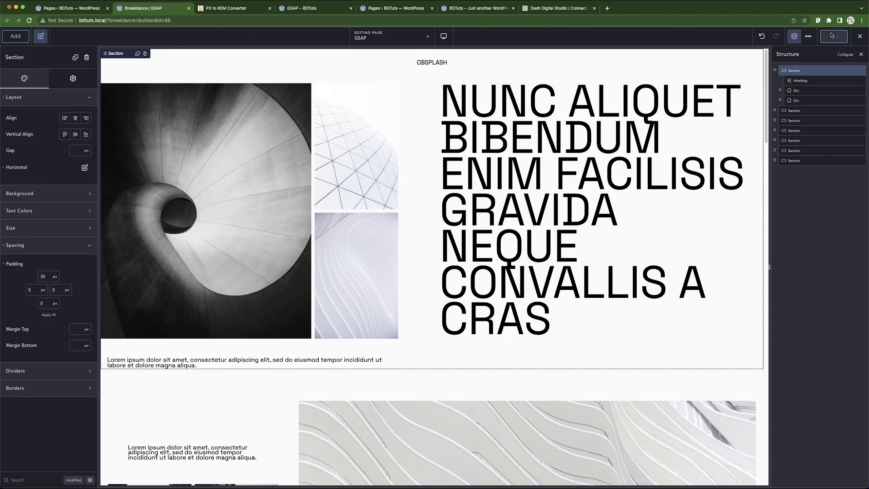
Step: Open the typography options in the global settings
click(810, 37)
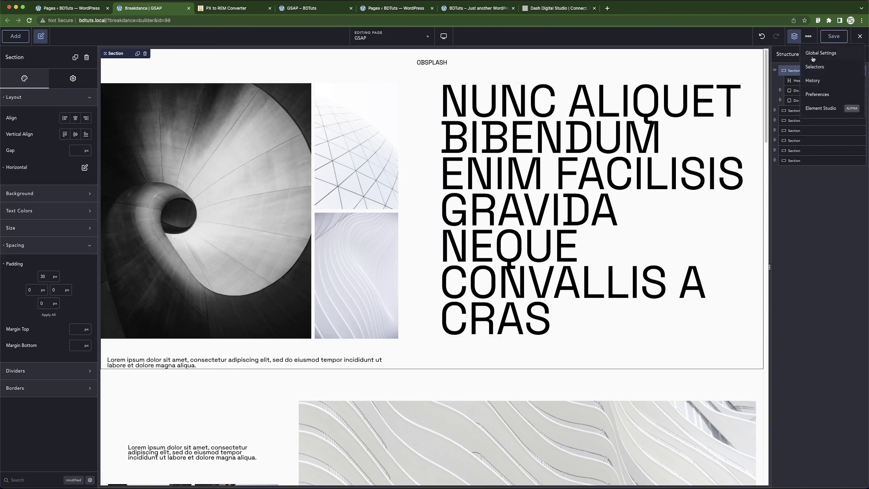
click(824, 53)
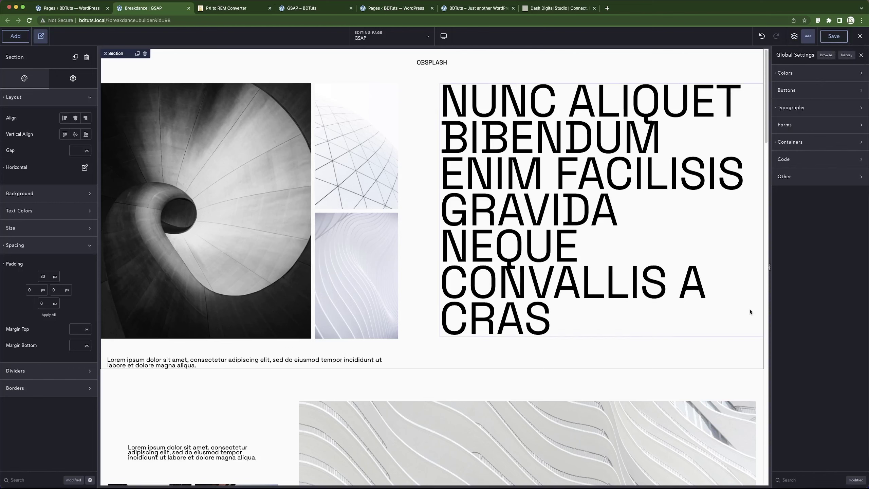
click(832, 105)
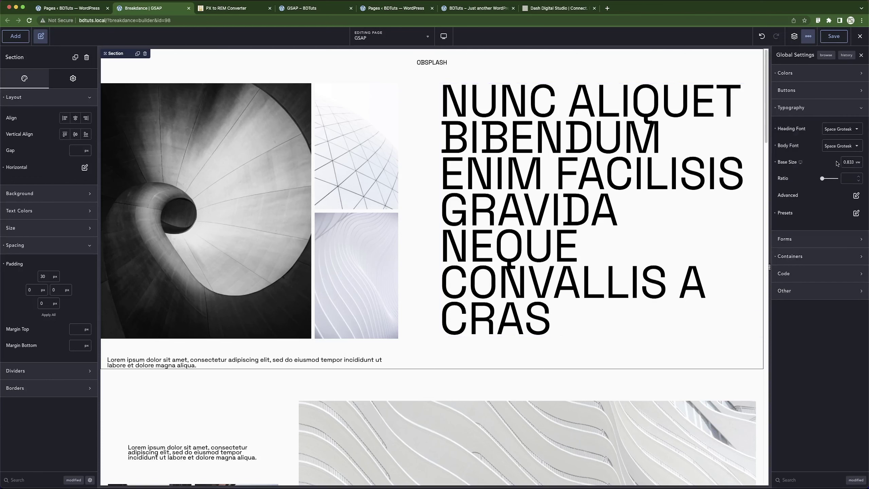